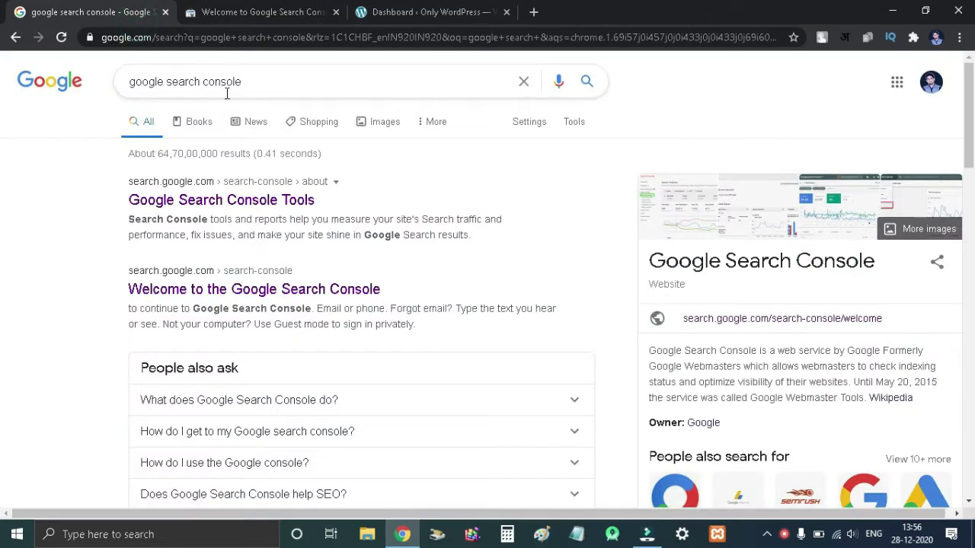
click(290, 12)
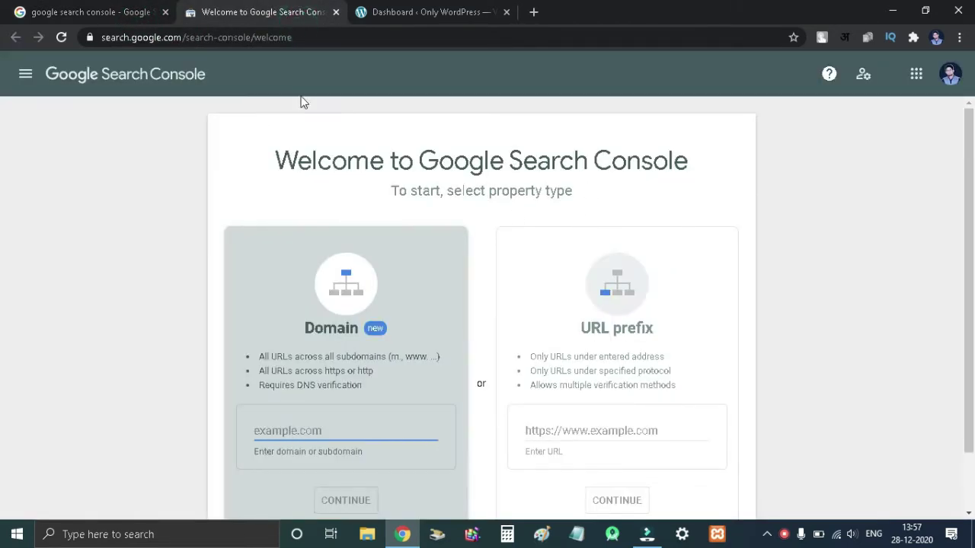
key(ctrl+t)
text(onlywordpress.gq)
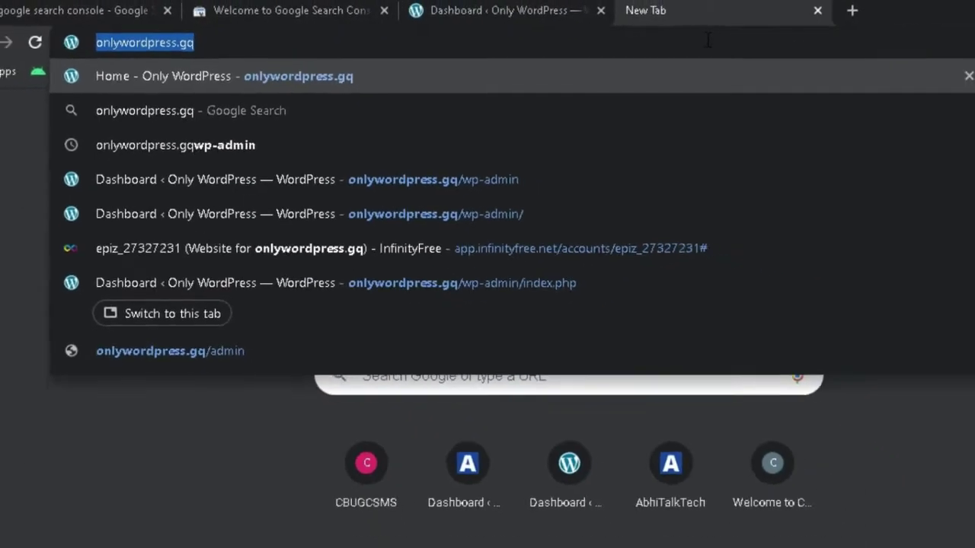
click(288, 18)
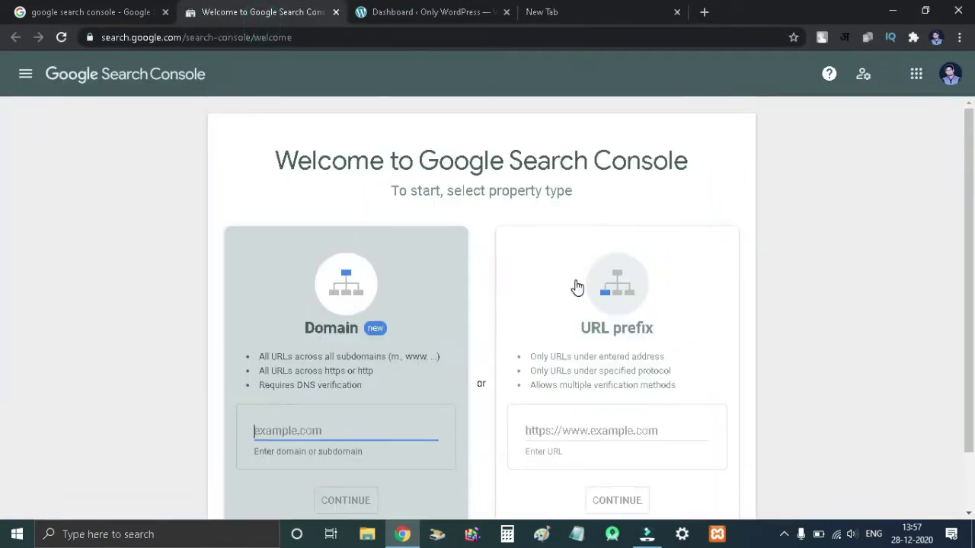
scroll(577, 287, down, 1)
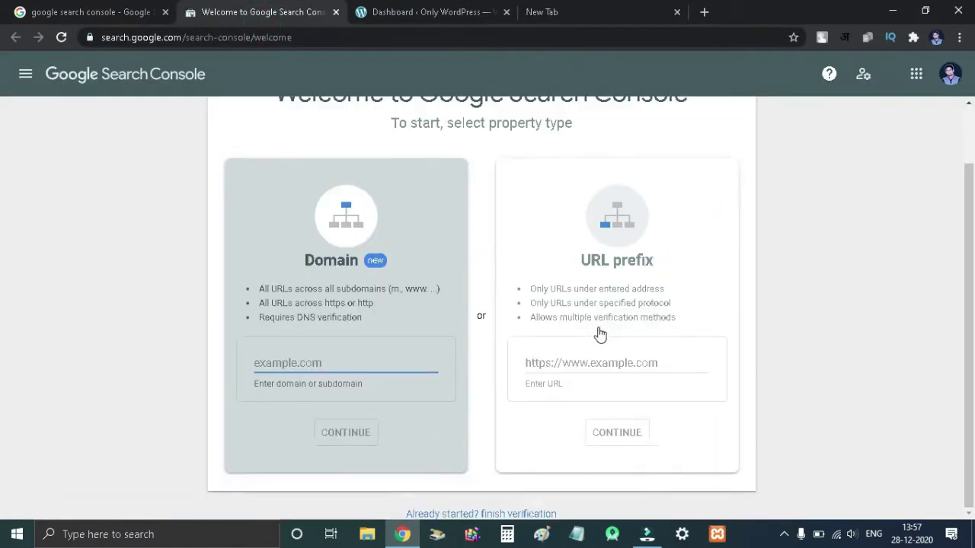
click(635, 363)
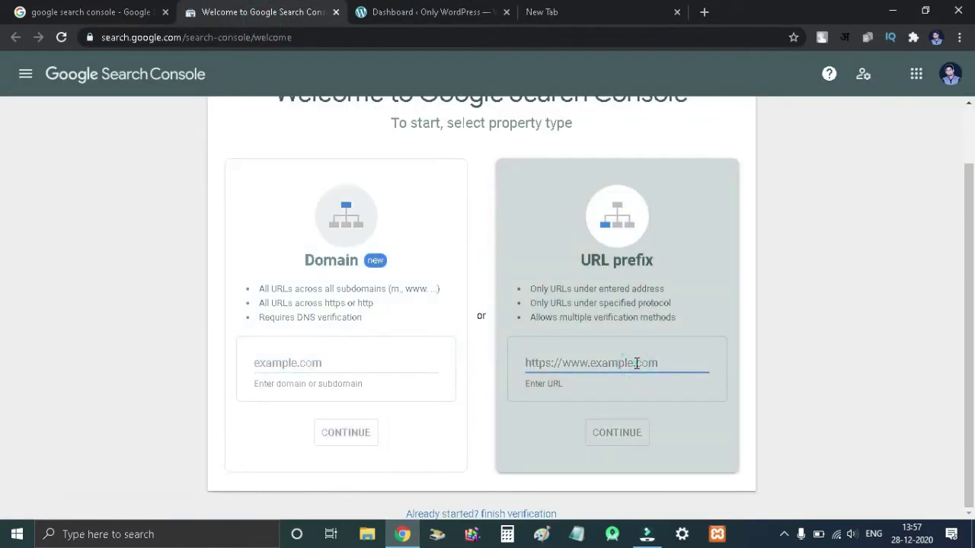
text(http://onlywordpress.gq/)
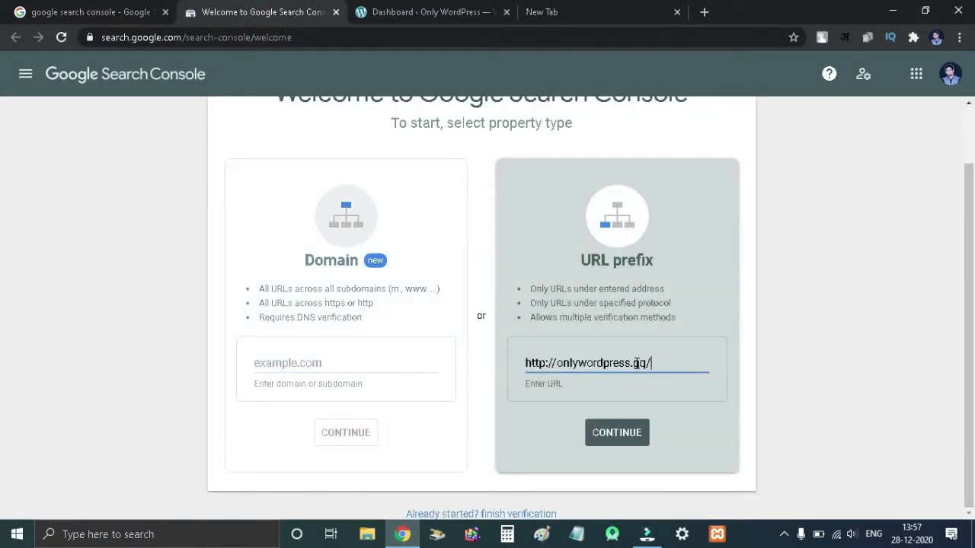
click(546, 366)
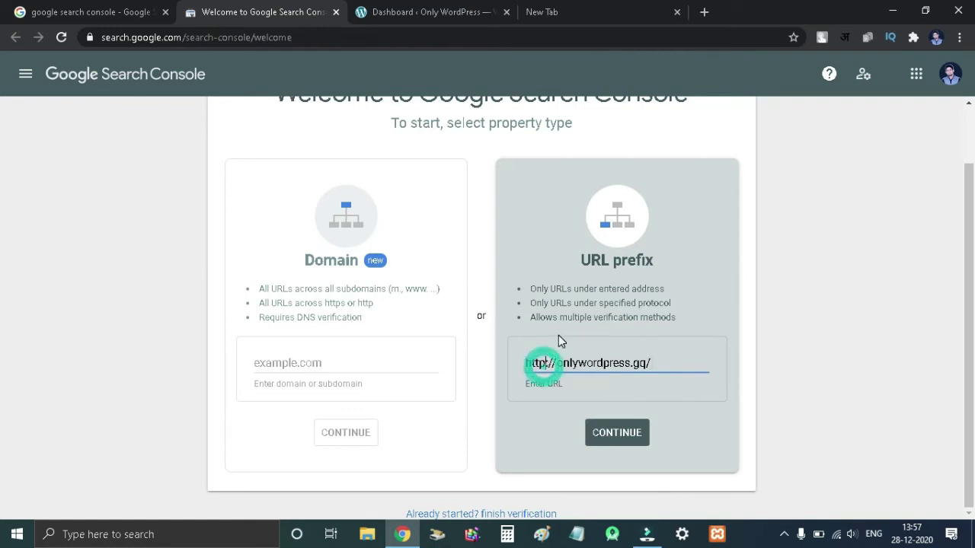
text(s)
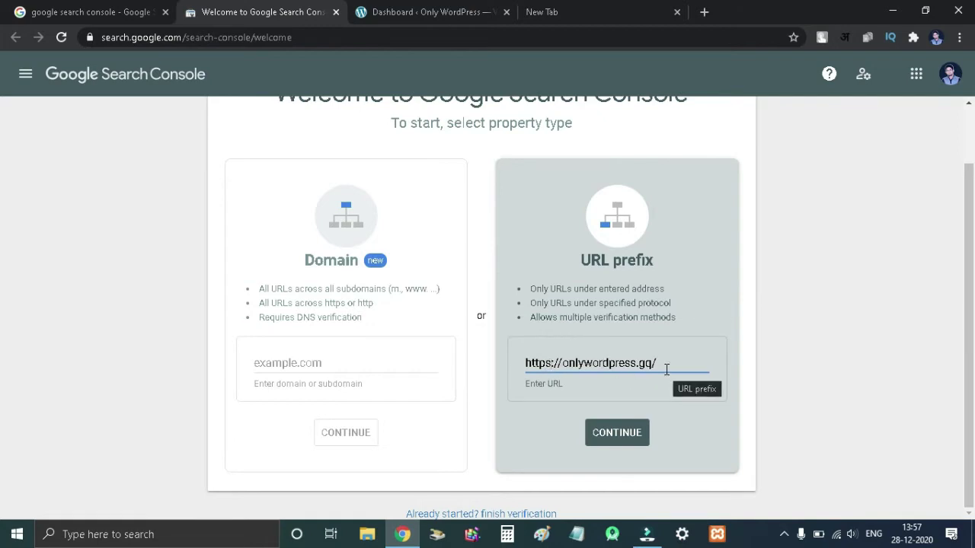
key(BackSpace)
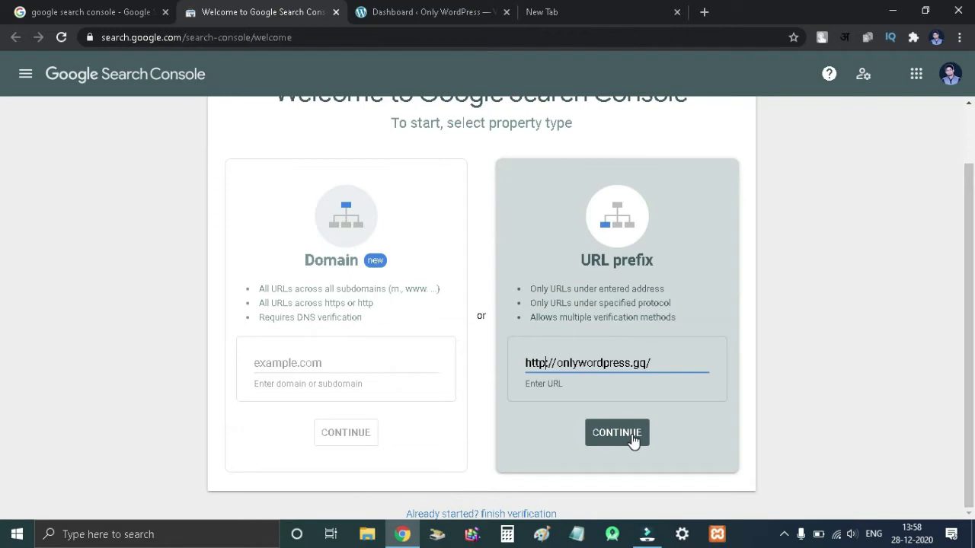
Submit the URL prefix property to start ownership verification
scroll(822, 217, up, 1)
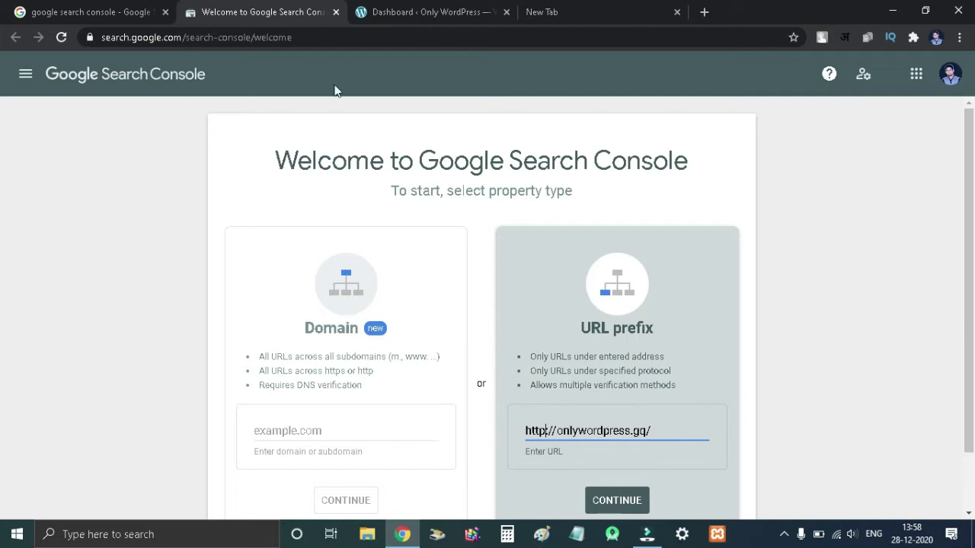
scroll(792, 256, down, 1)
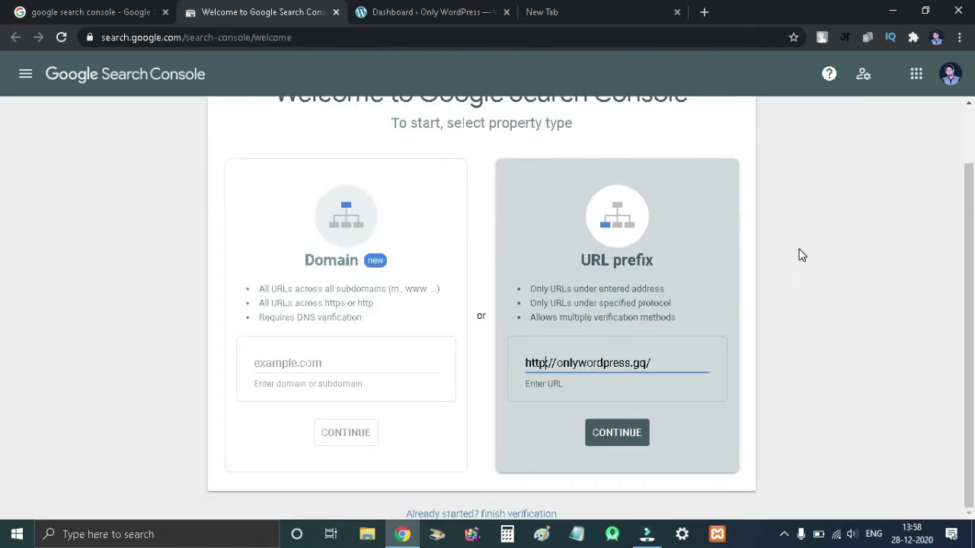
click(638, 431)
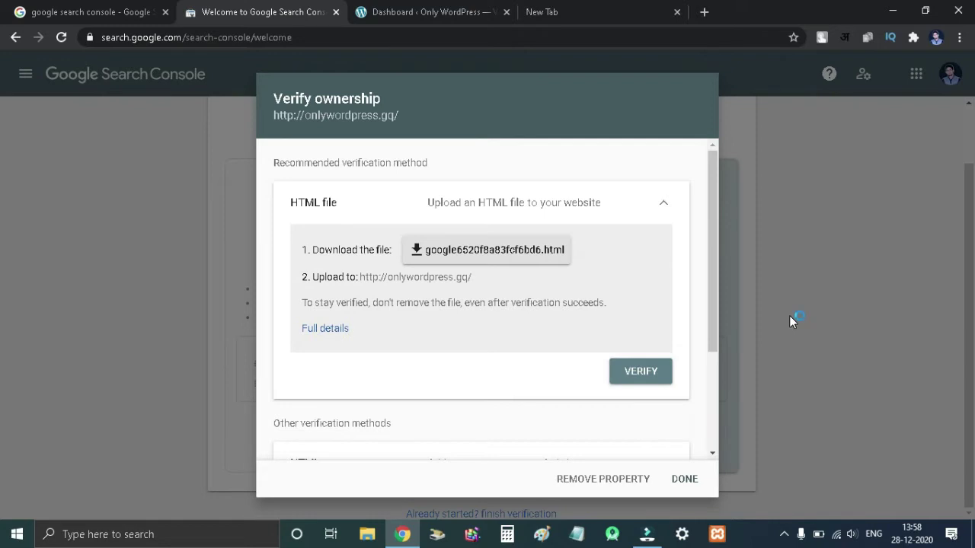
Expand the HTML tag verification method and copy its google-site-verification meta tag
scroll(491, 318, down, 1)
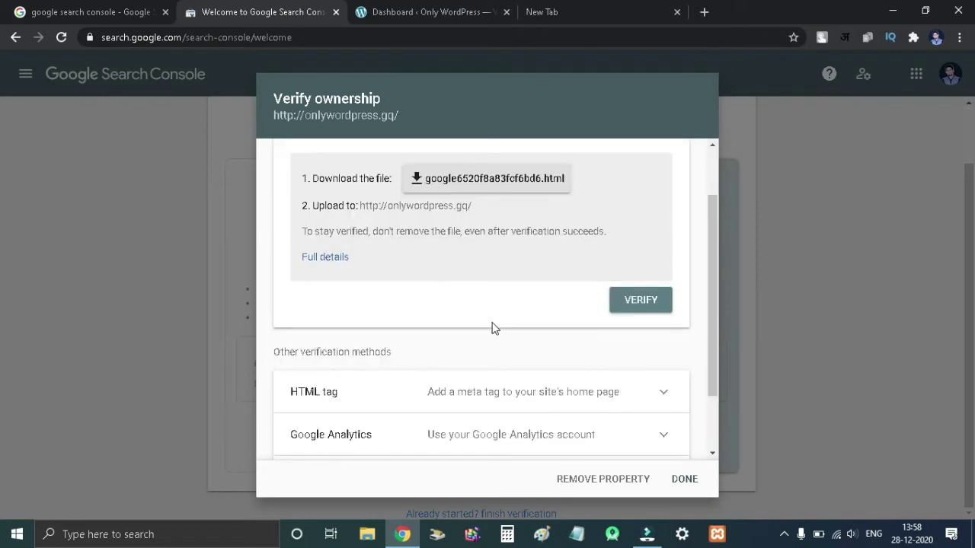
scroll(498, 350, down, 1)
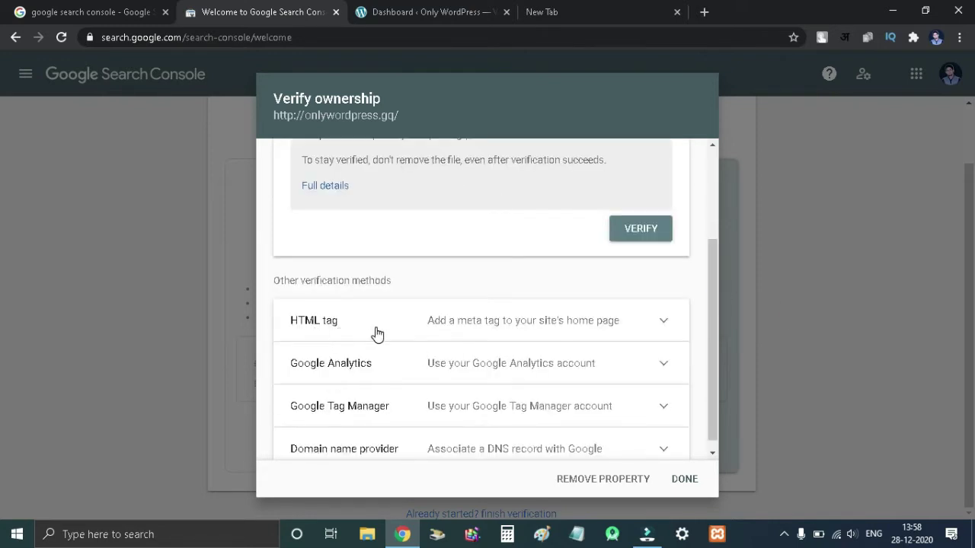
click(375, 332)
scroll(433, 323, down, 1)
click(457, 335)
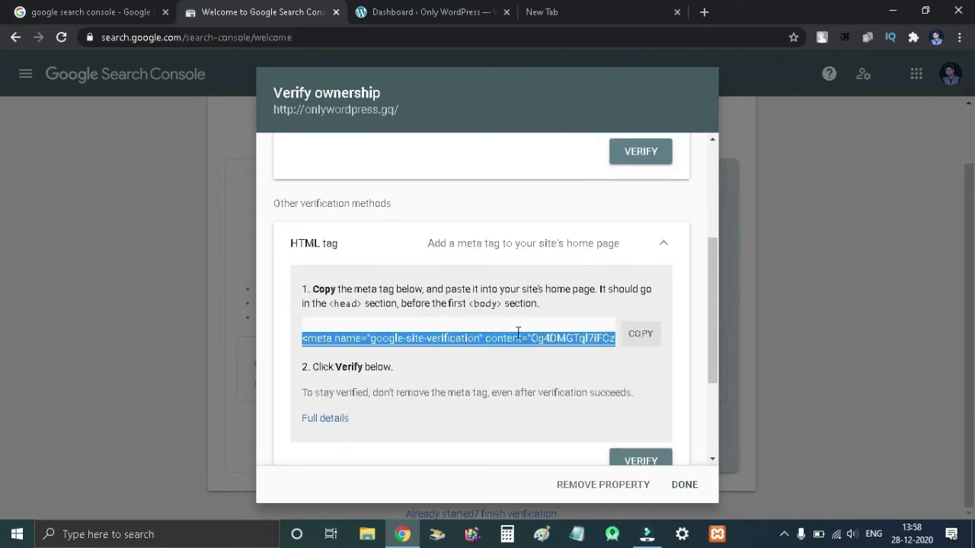
Switch to the WordPress dashboard and open the Astra theme's header.php in the Theme Editor
click(427, 12)
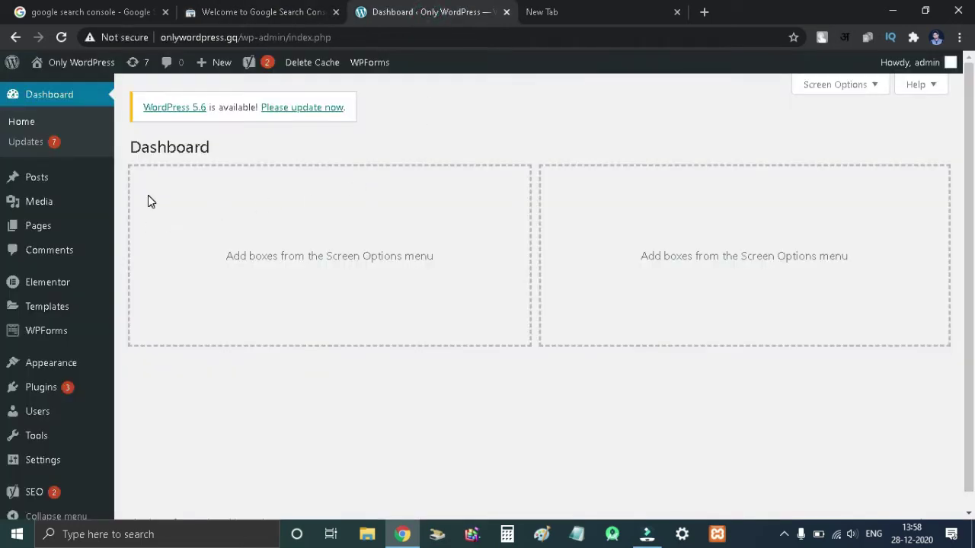
scroll(185, 350, down, 1)
mouse_move(89, 350)
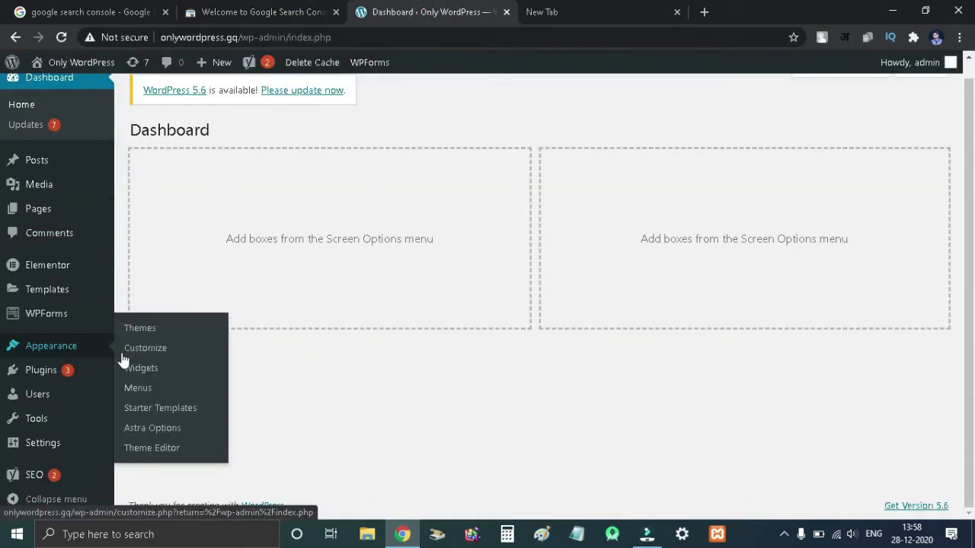
click(172, 453)
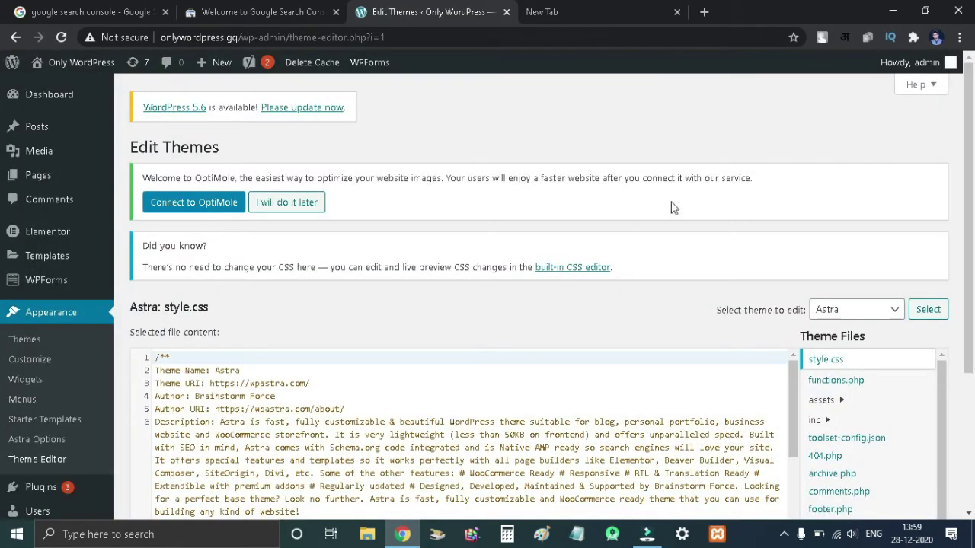
scroll(738, 206, down, 3)
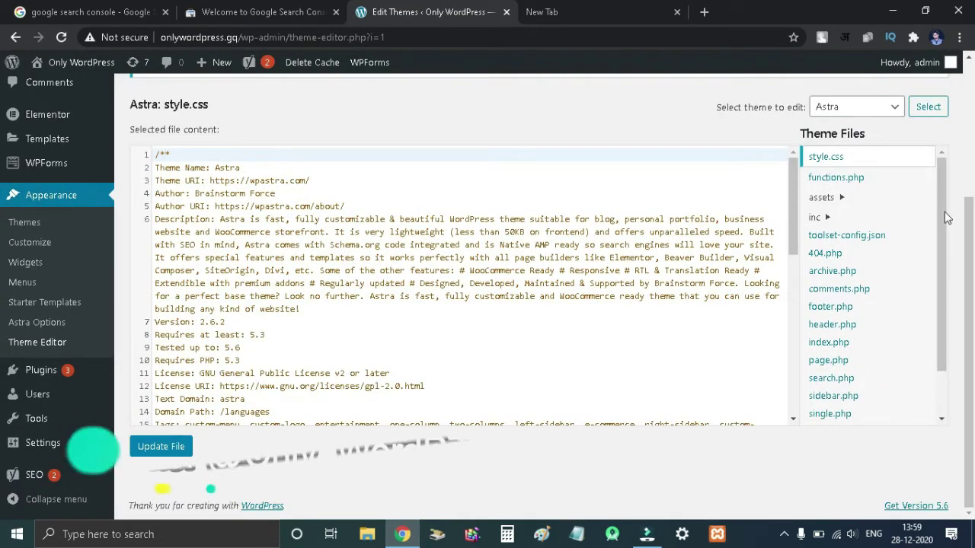
drag(943, 217, 947, 264)
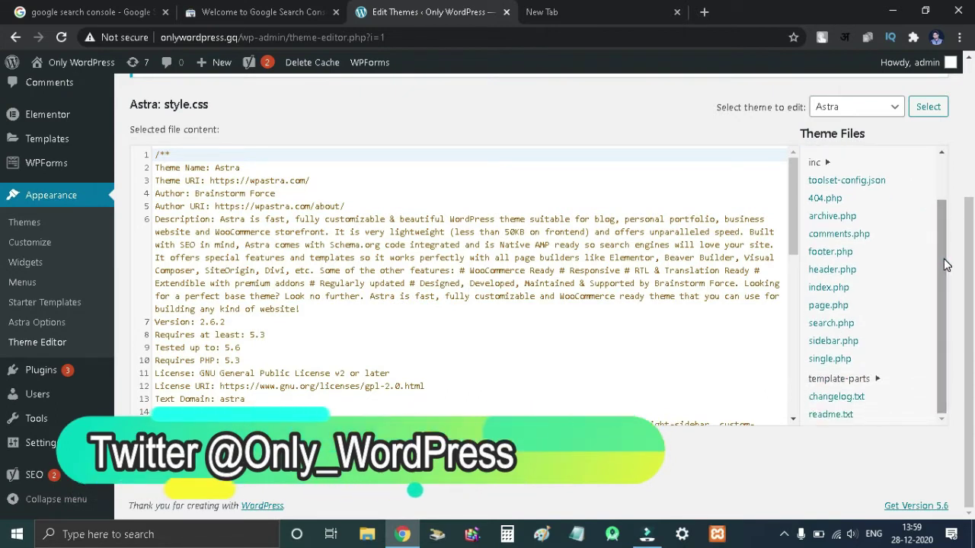
click(840, 276)
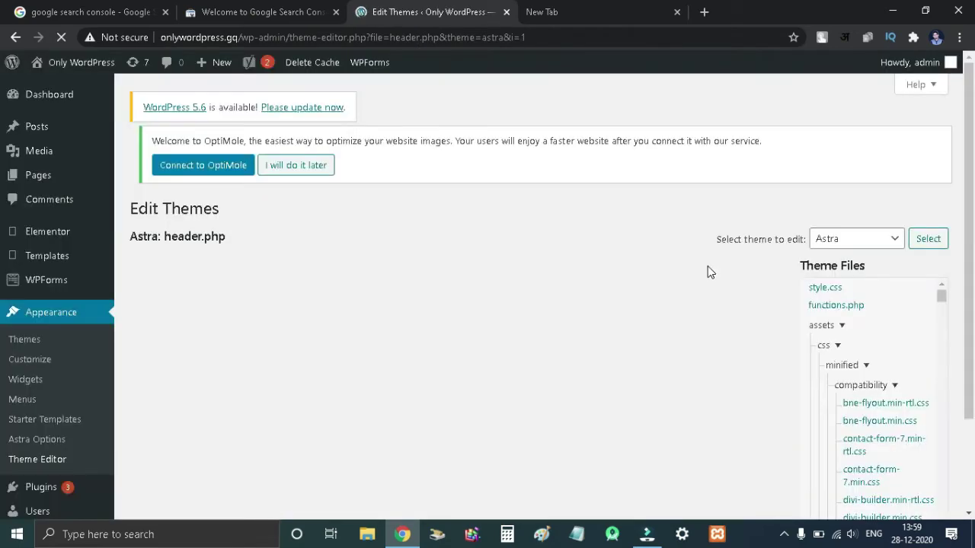
Delete the stray line containing 1 directly below the opening head tag in header.php
scroll(536, 262, down, 8)
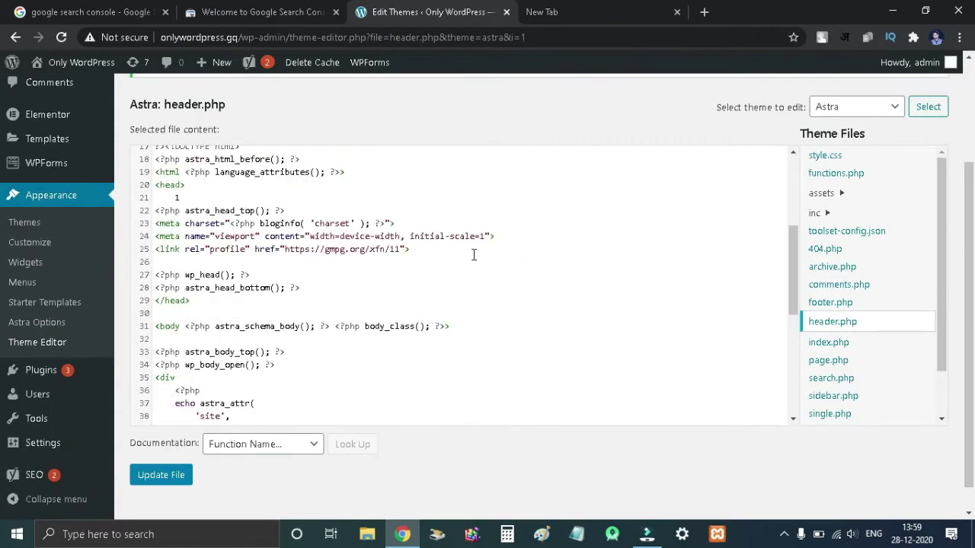
scroll(473, 255, up, 10)
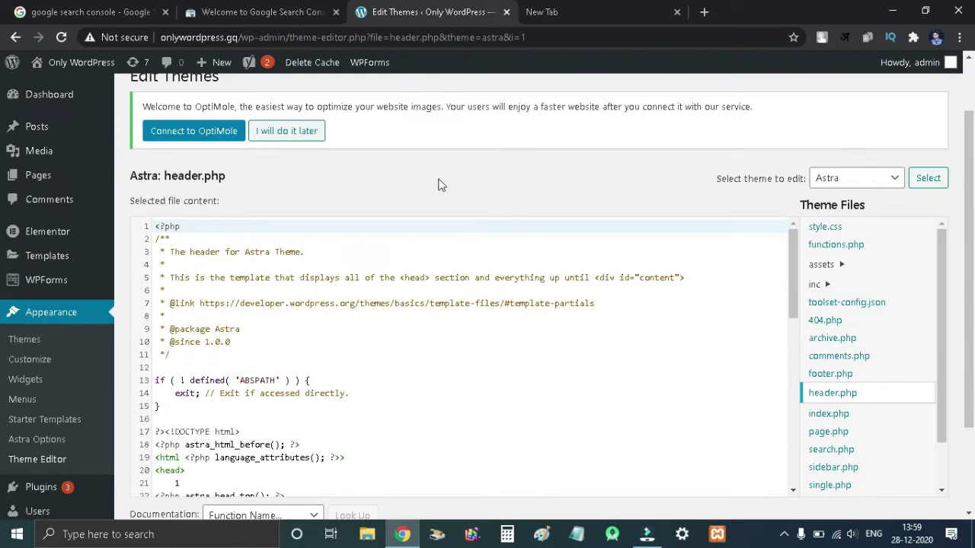
click(245, 7)
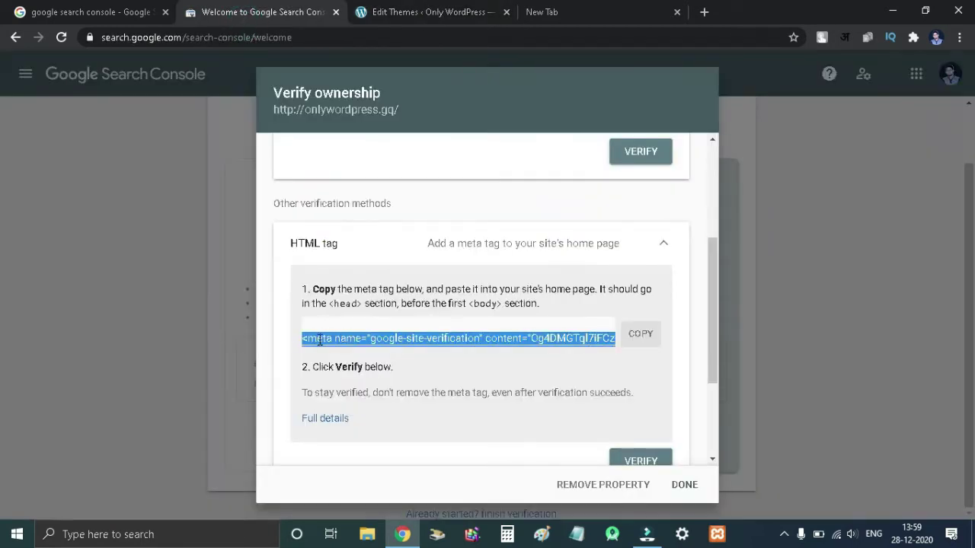
click(432, 12)
scroll(325, 333, down, 2)
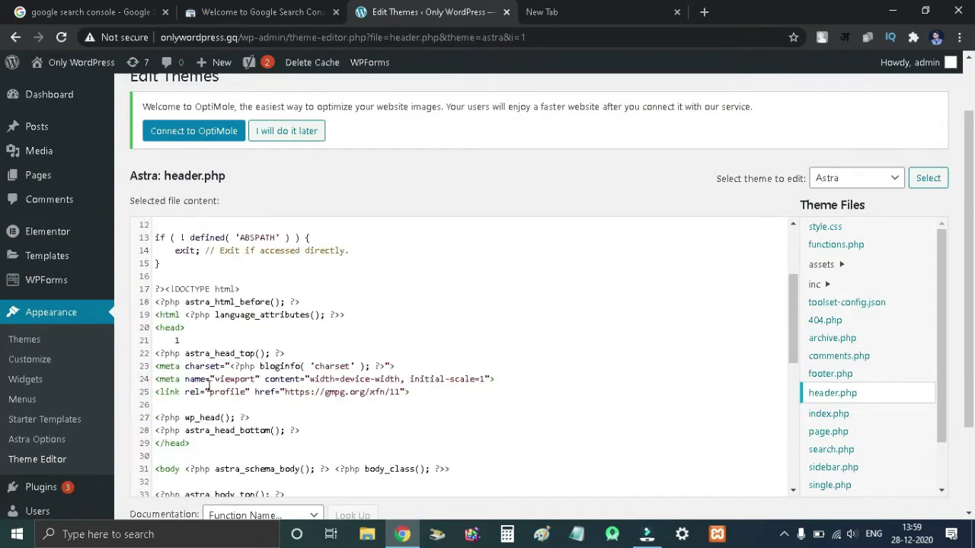
key(BackSpace)
key(BackSpace)
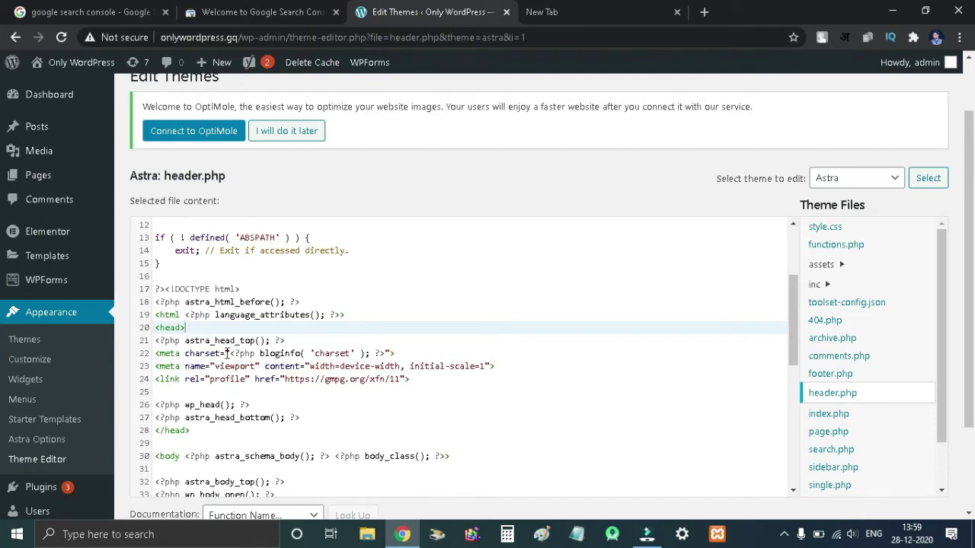
Paste the google-site-verification meta tag on a new line after astra_head_bottom(), before the closing head tag, and update header.php
click(308, 418)
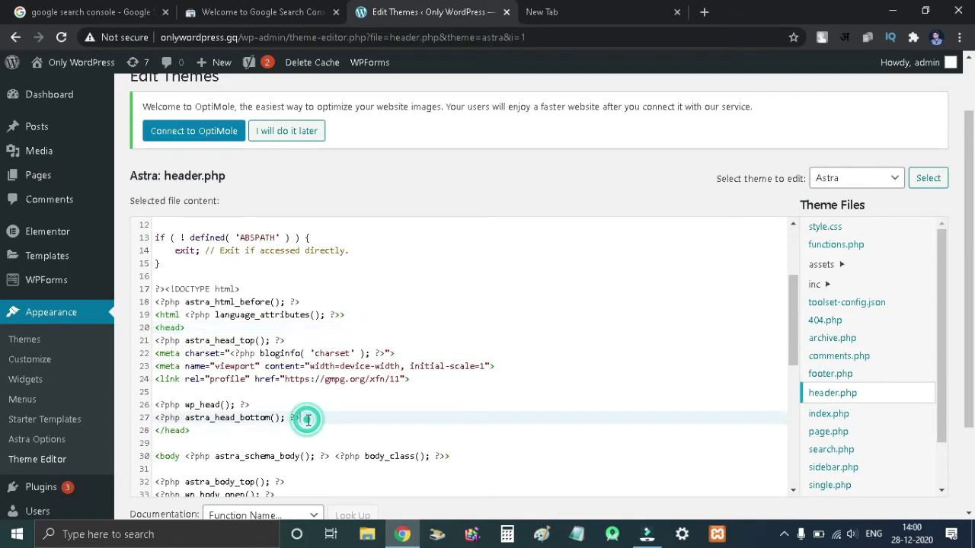
key(Return)
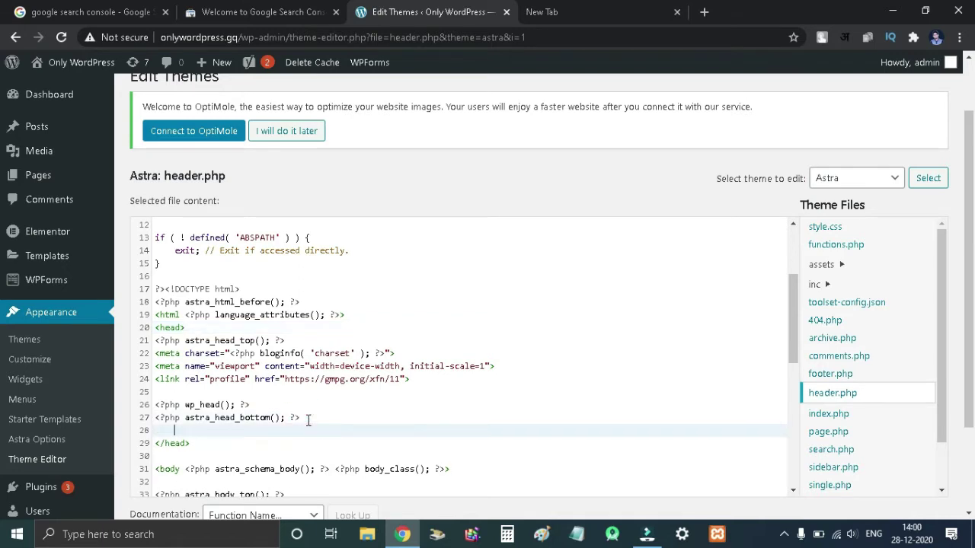
text(<meta name="google-site-verification" content="Og4DMGTql7iFCzeK0JO6muGbraQzTRCDEcIX-xI4-rg" />)
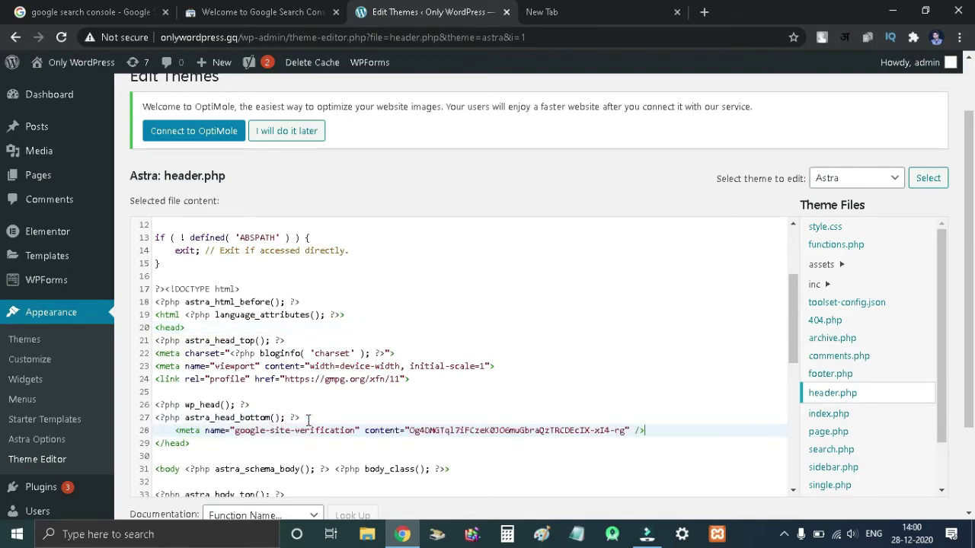
scroll(918, 222, down, 1)
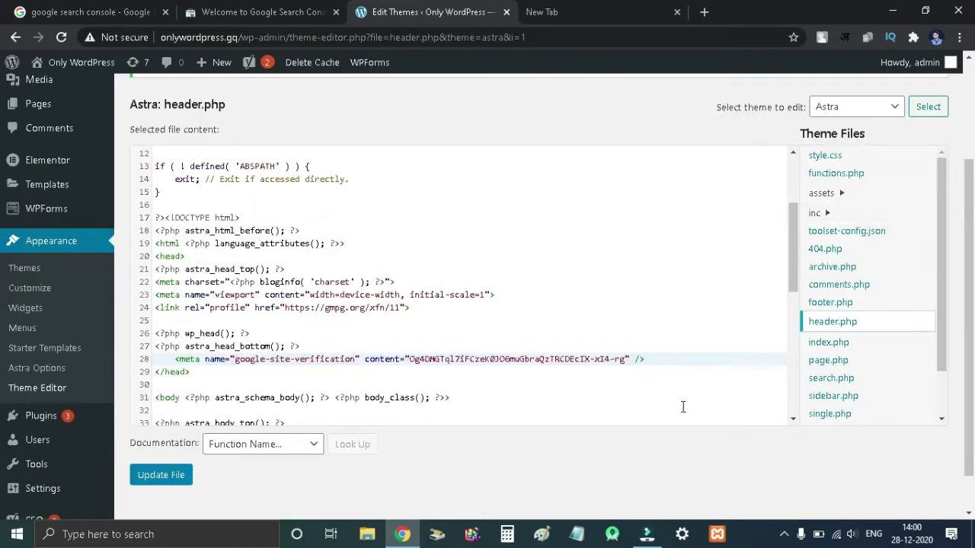
click(160, 475)
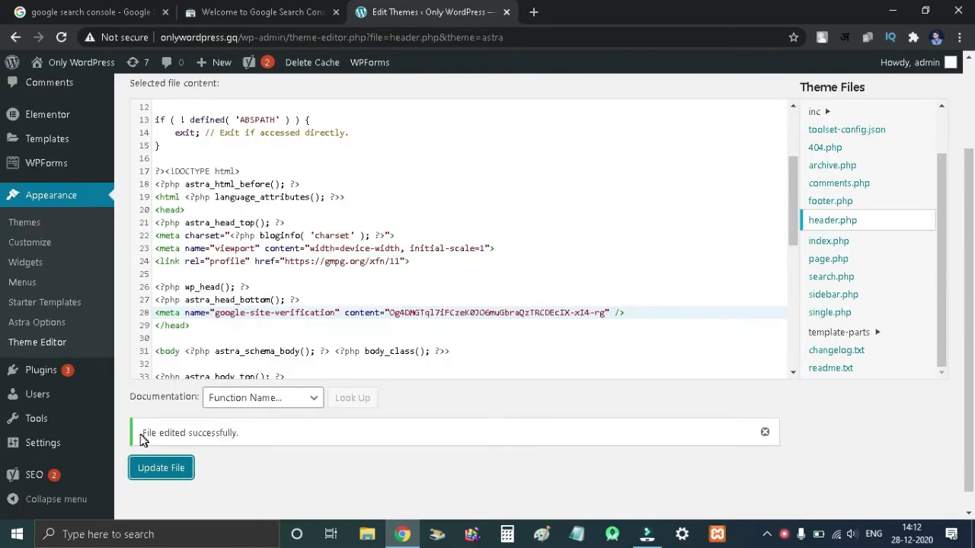
drag(141, 435, 244, 436)
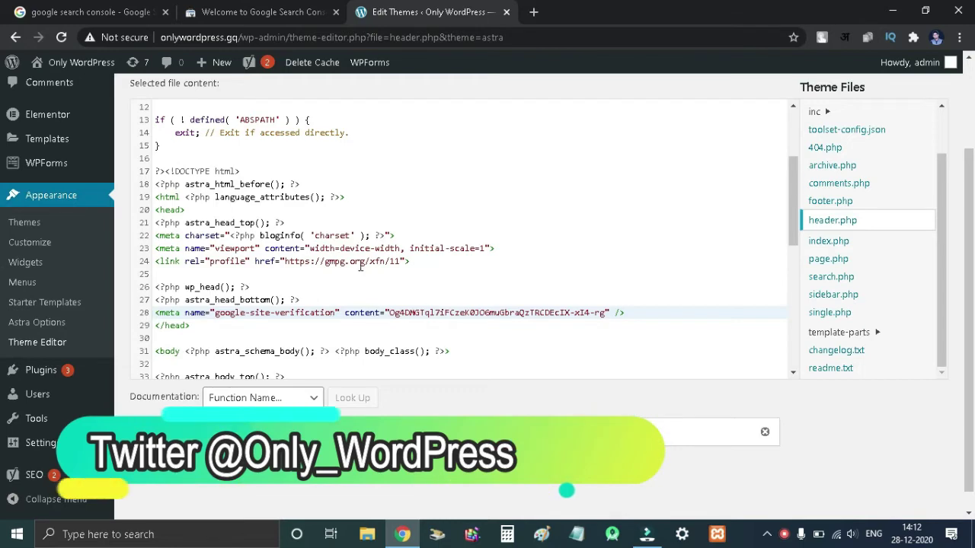
click(282, 13)
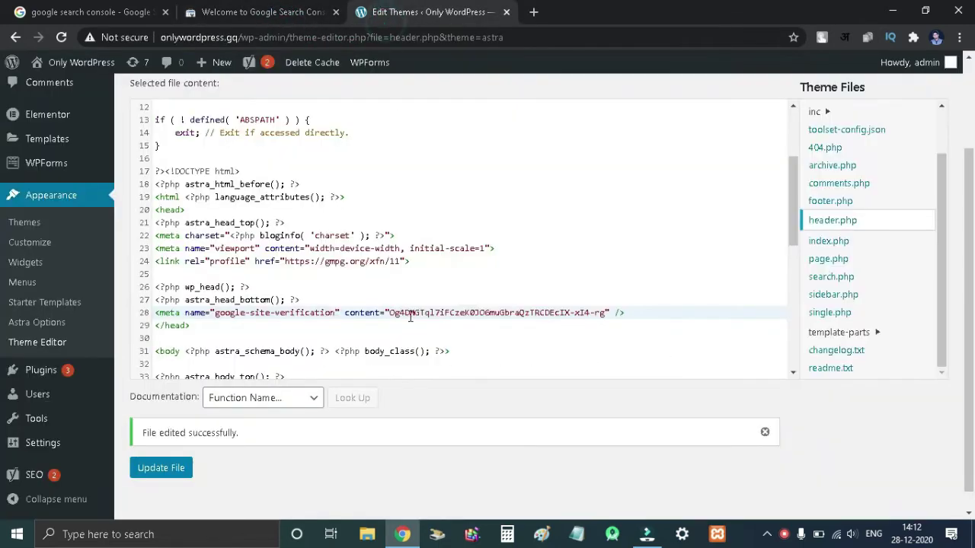
click(390, 12)
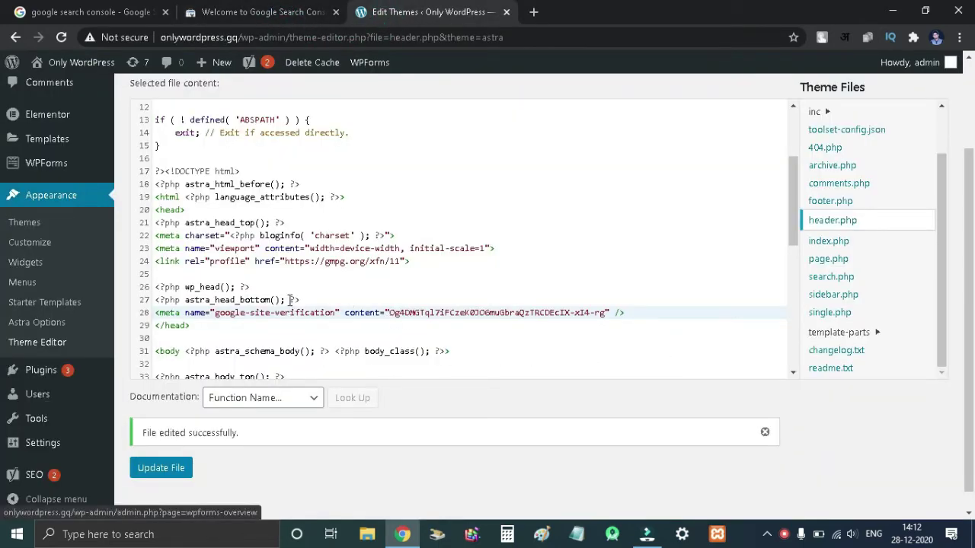
click(289, 299)
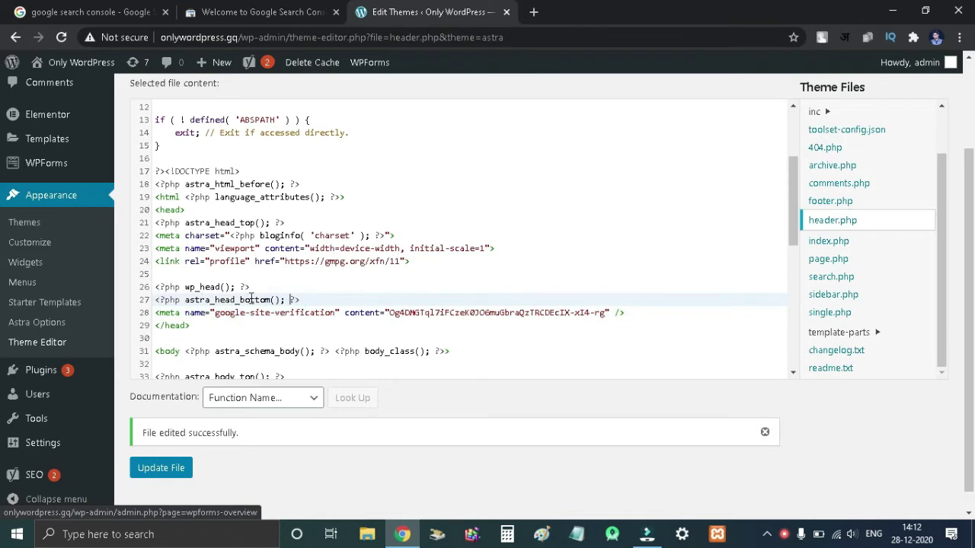
click(250, 287)
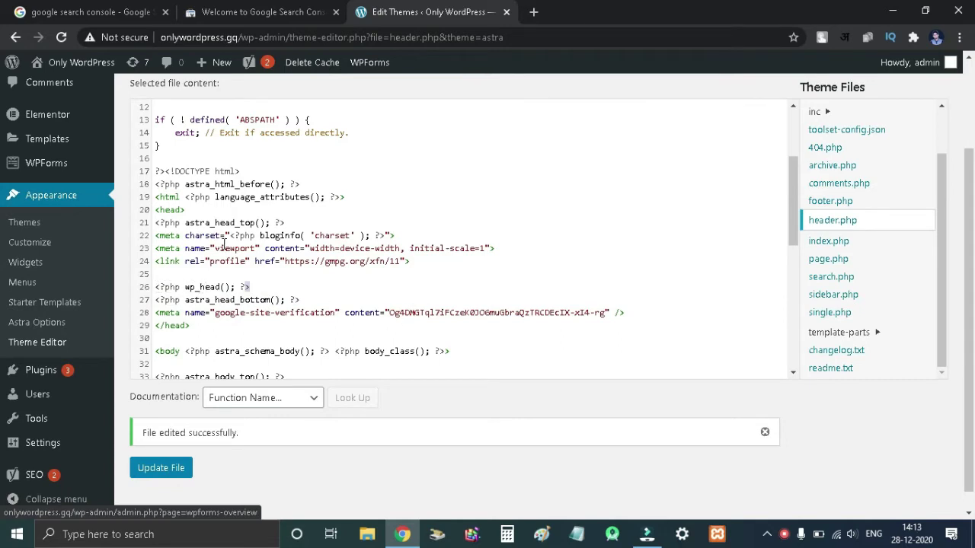
click(224, 312)
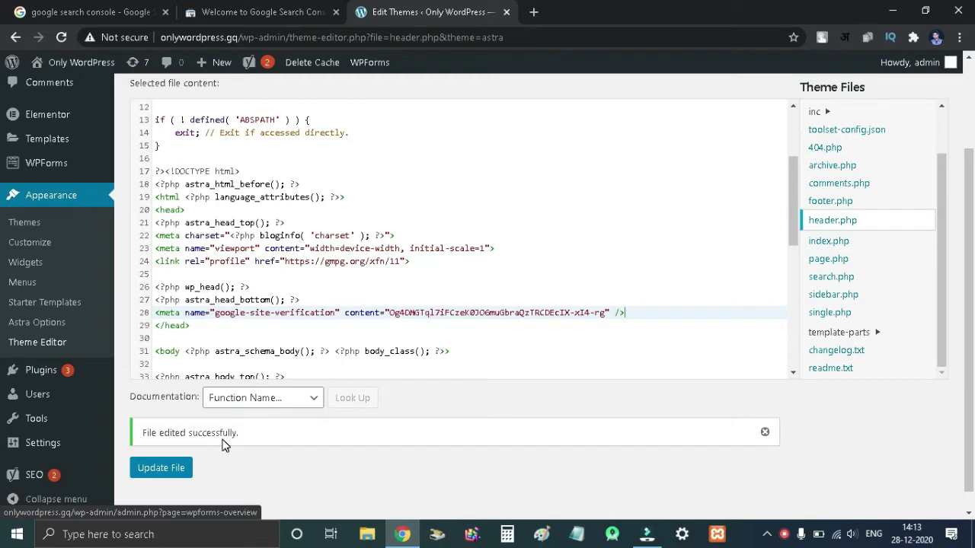
click(259, 12)
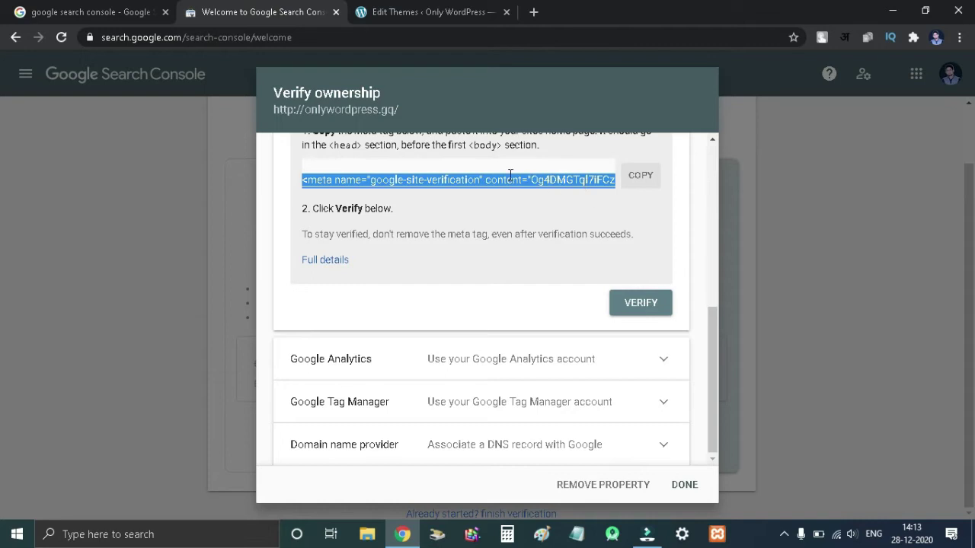
click(657, 306)
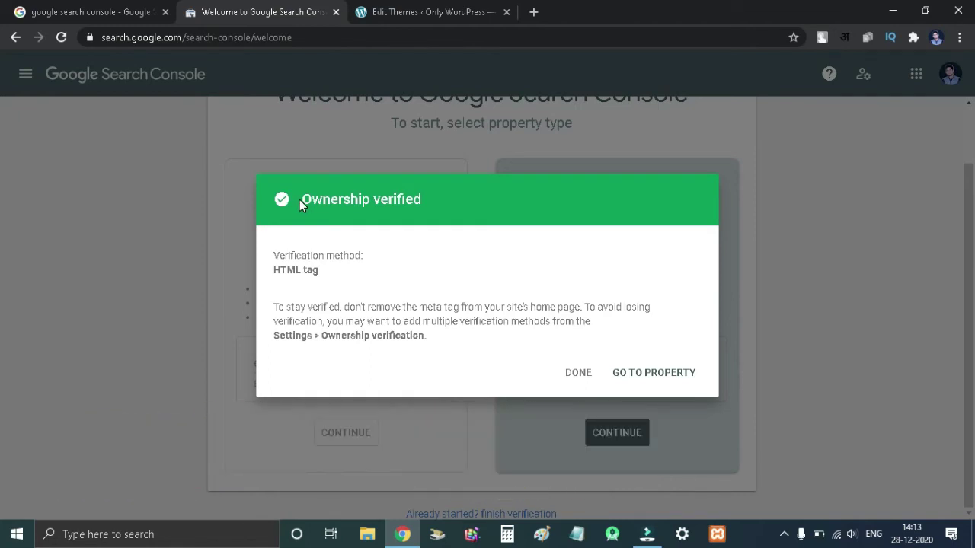
click(673, 374)
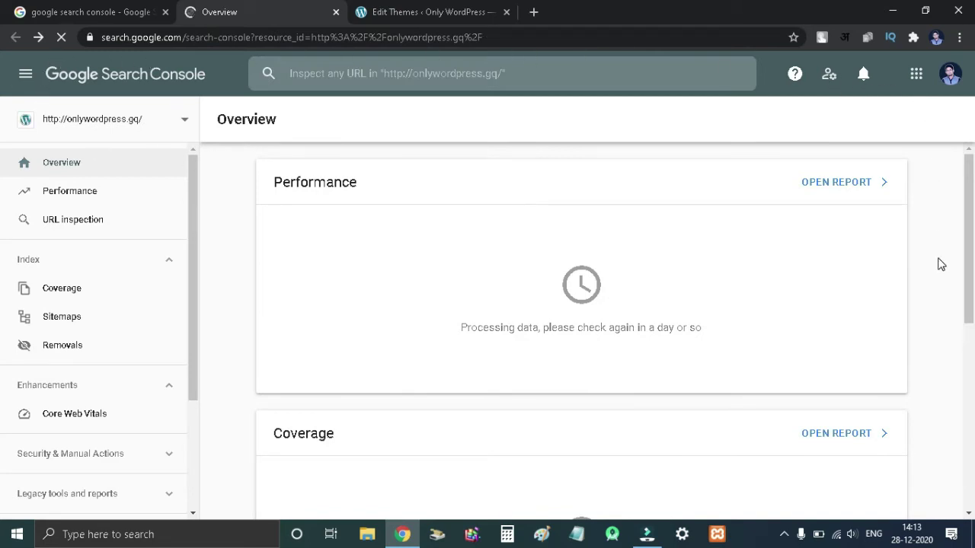
click(107, 320)
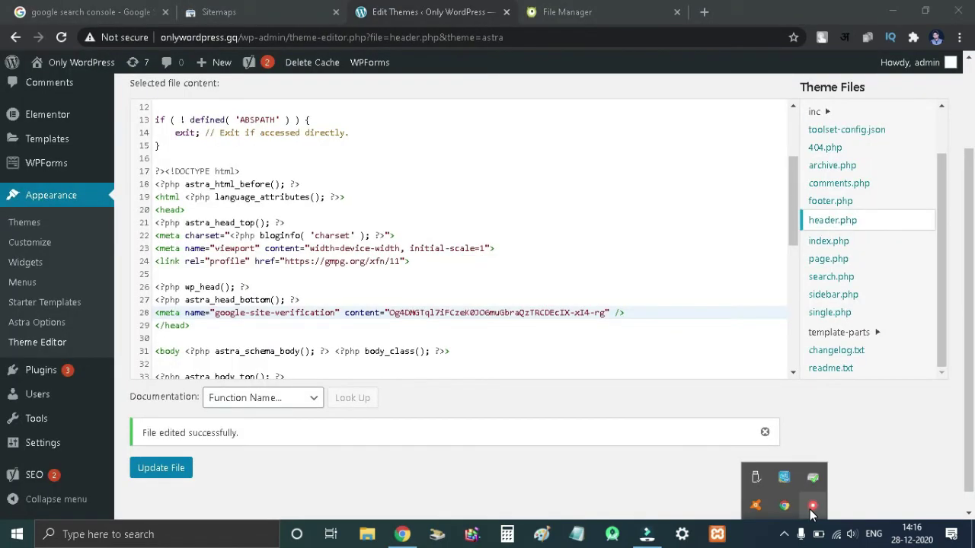
Switch to the Monsta file manager and open the Astra theme folder at htdocs/wp-content/themes/astra
click(764, 538)
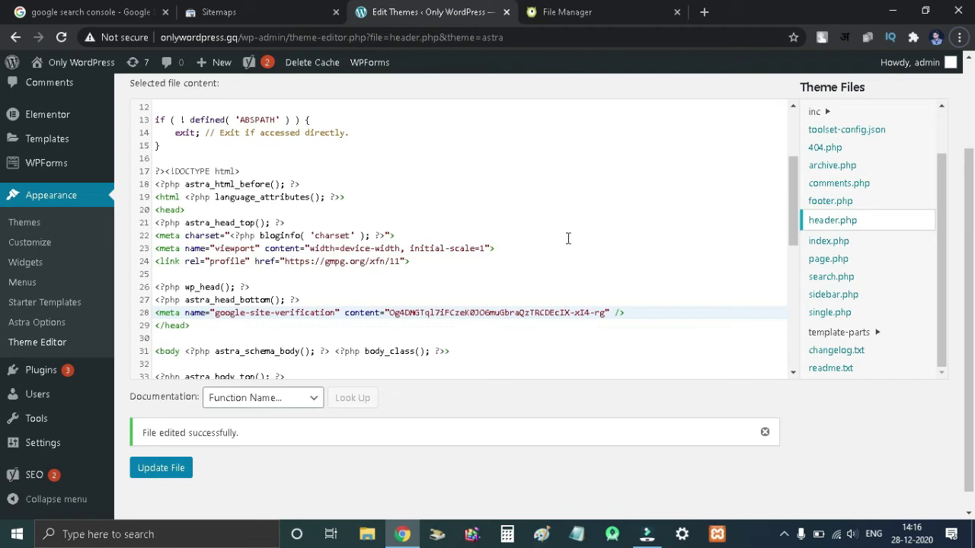
click(579, 12)
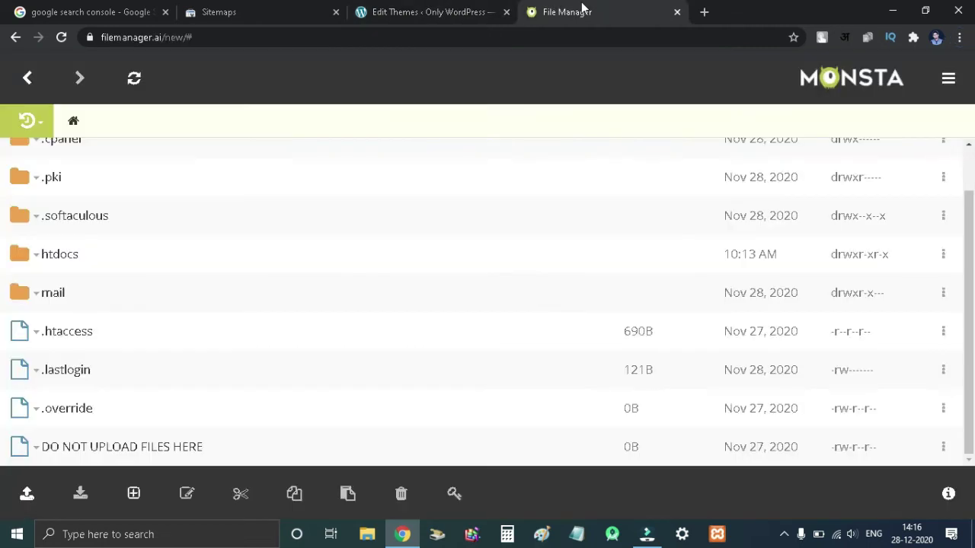
scroll(462, 292, up, 1)
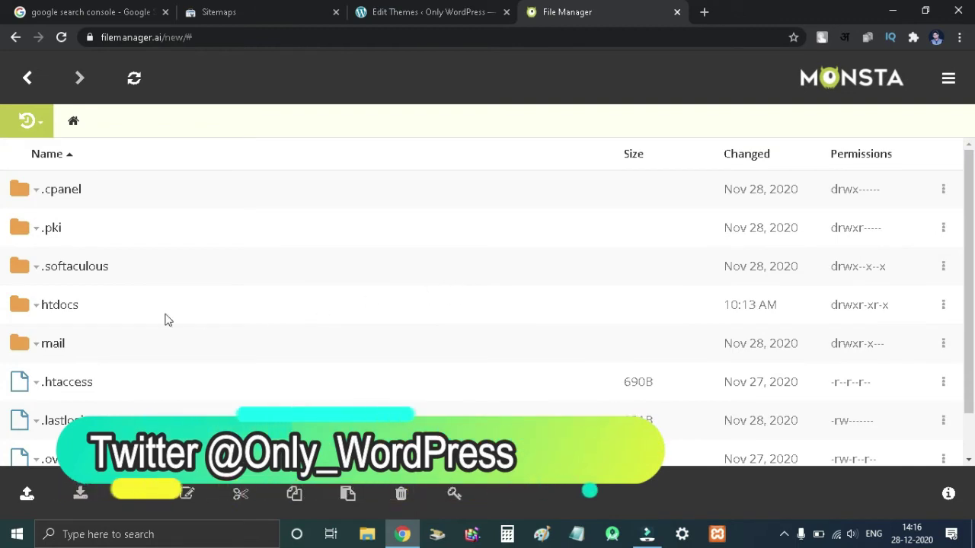
click(71, 312)
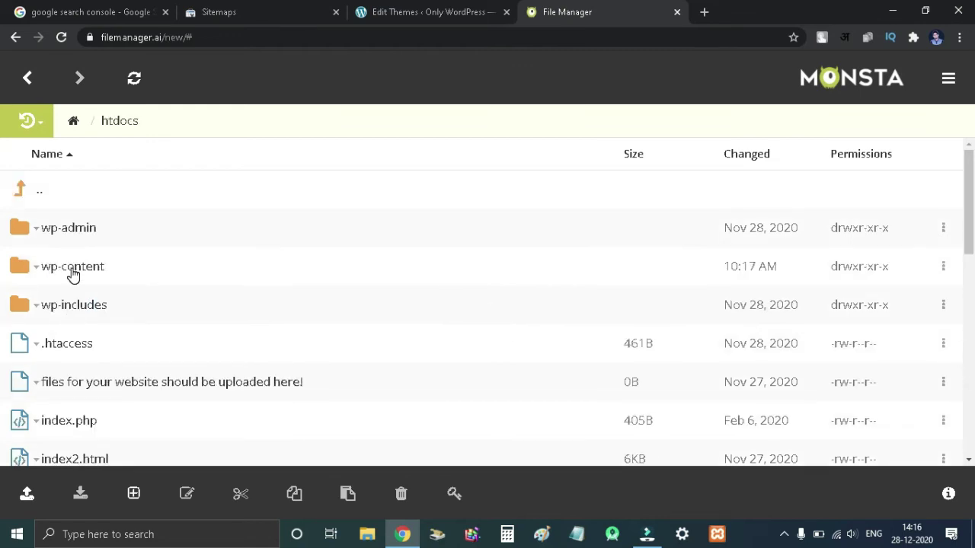
click(72, 272)
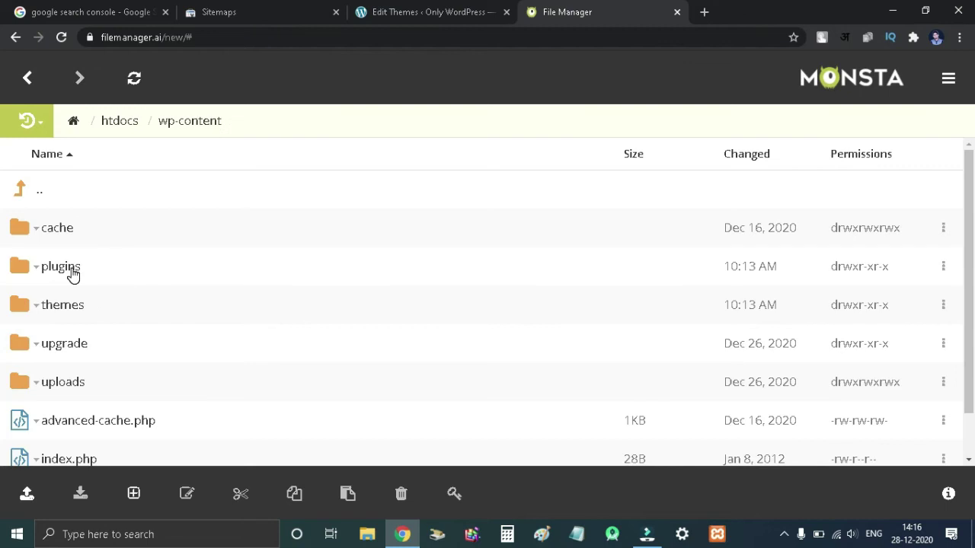
click(62, 310)
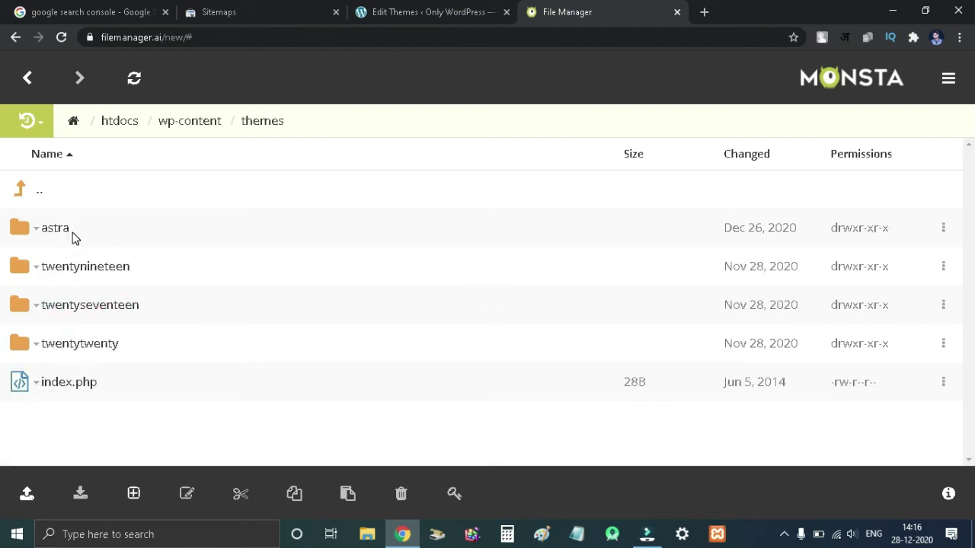
click(61, 236)
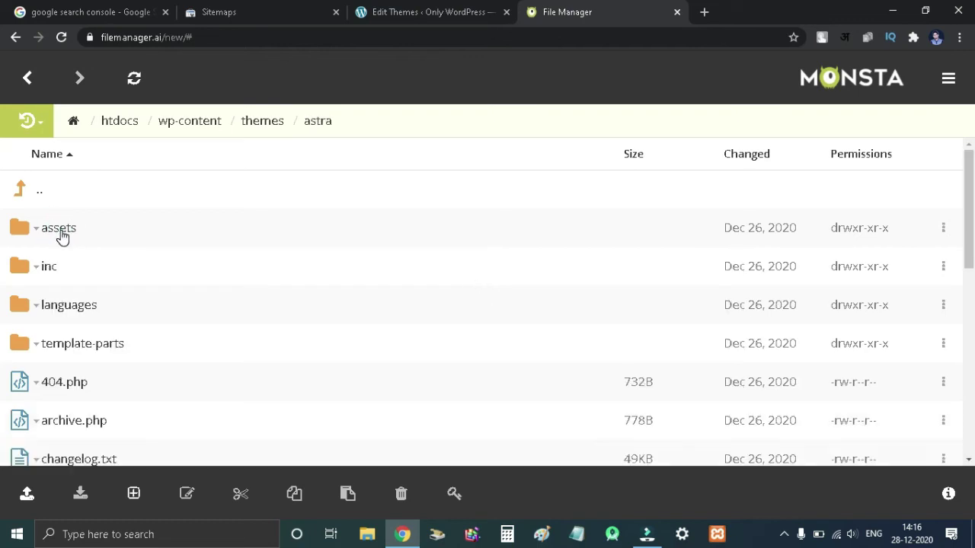
Open header.php from the astra folder for editing in the file manager
scroll(114, 343, down, 4)
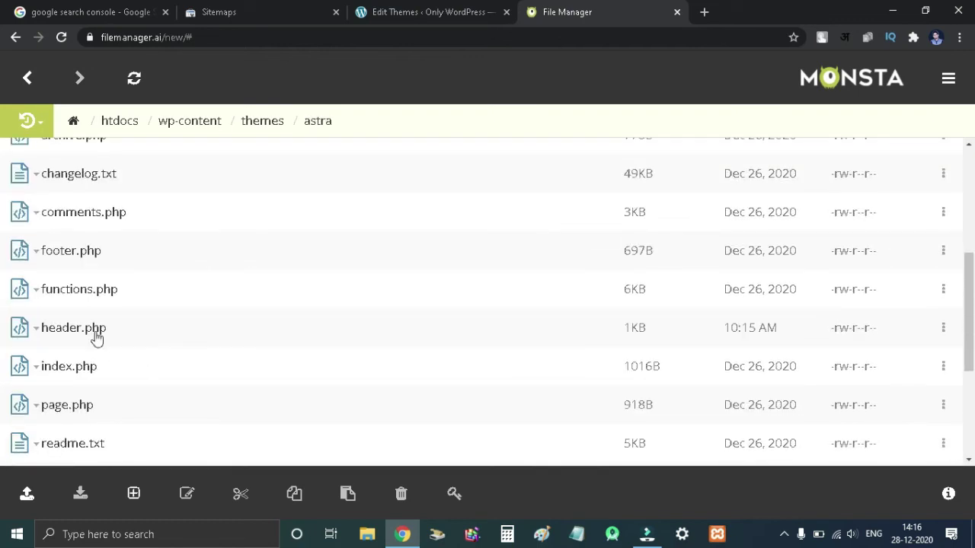
right_click(85, 329)
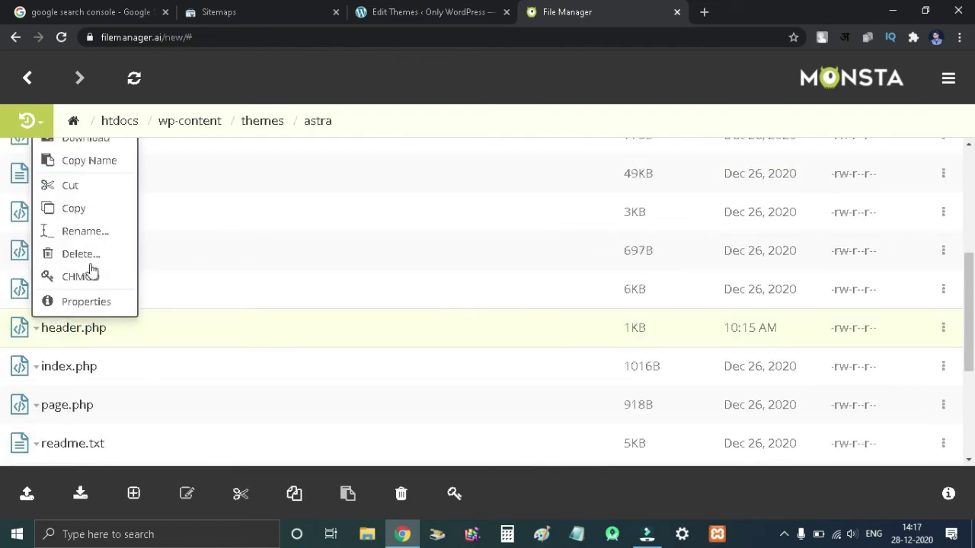
scroll(89, 252, up, 1)
click(73, 187)
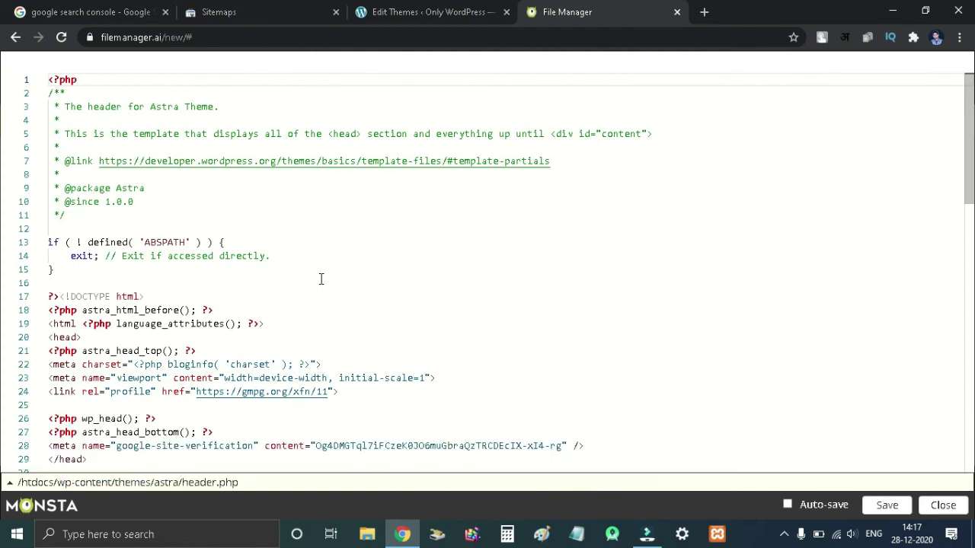
Examine the head section of header.php, highlighting the opening and closing head tags and the google-site-verification meta tag
scroll(320, 279, down, 1)
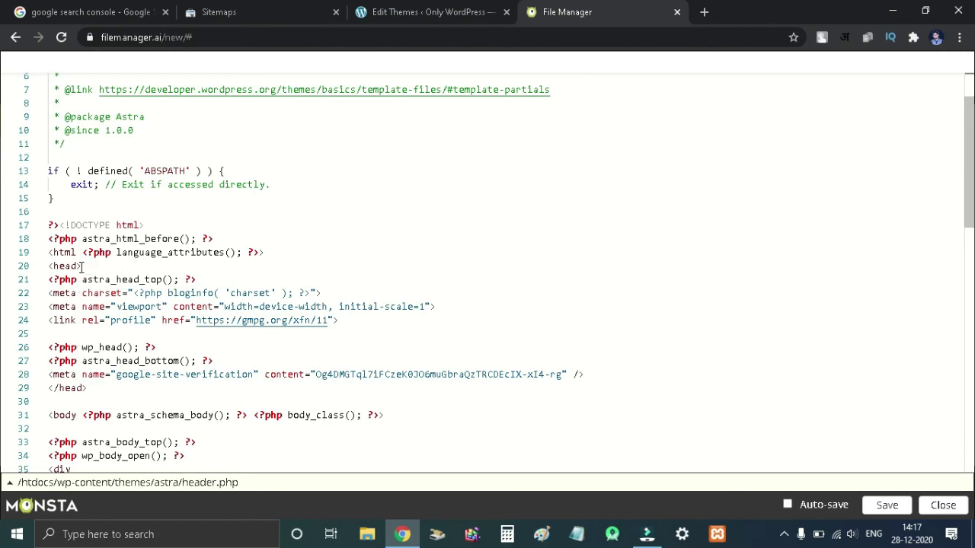
drag(81, 266, 53, 265)
drag(88, 389, 52, 389)
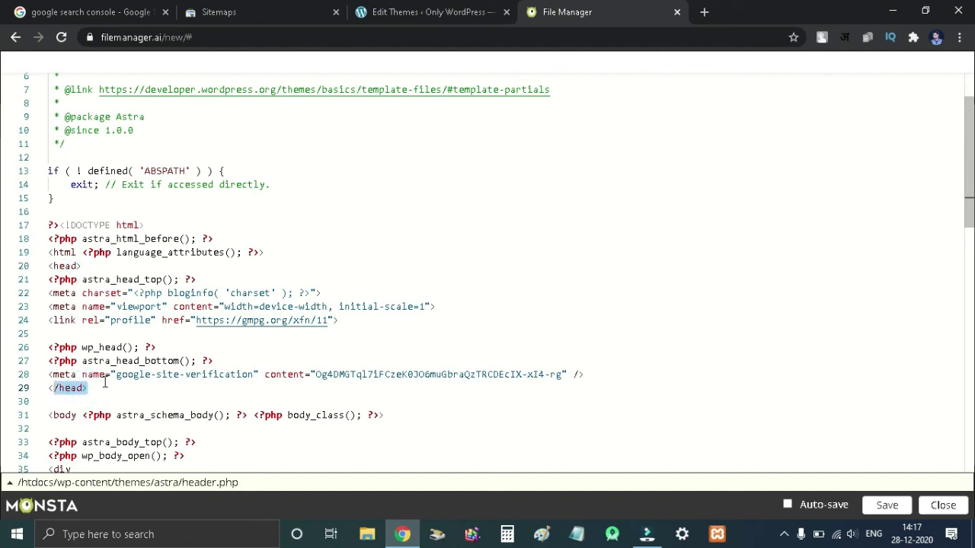
click(587, 376)
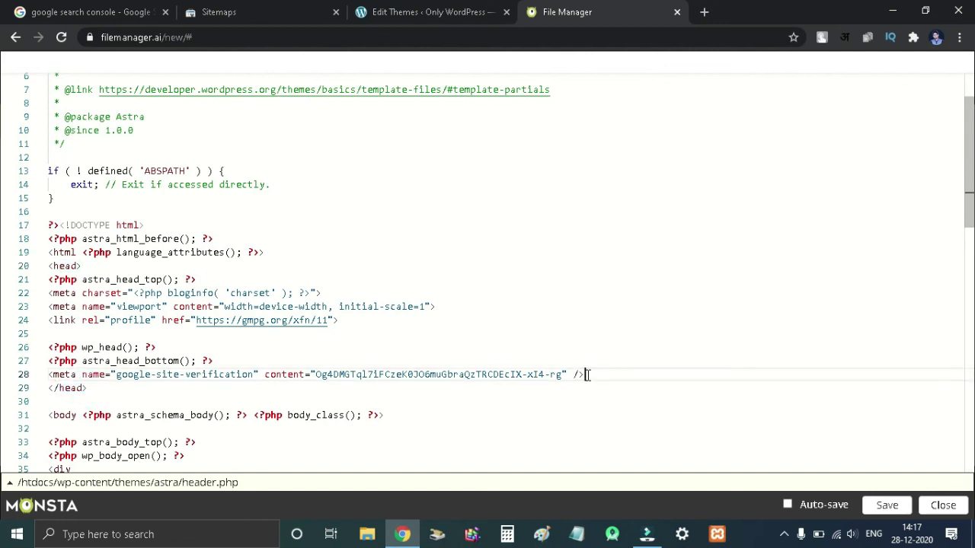
drag(587, 375, 50, 375)
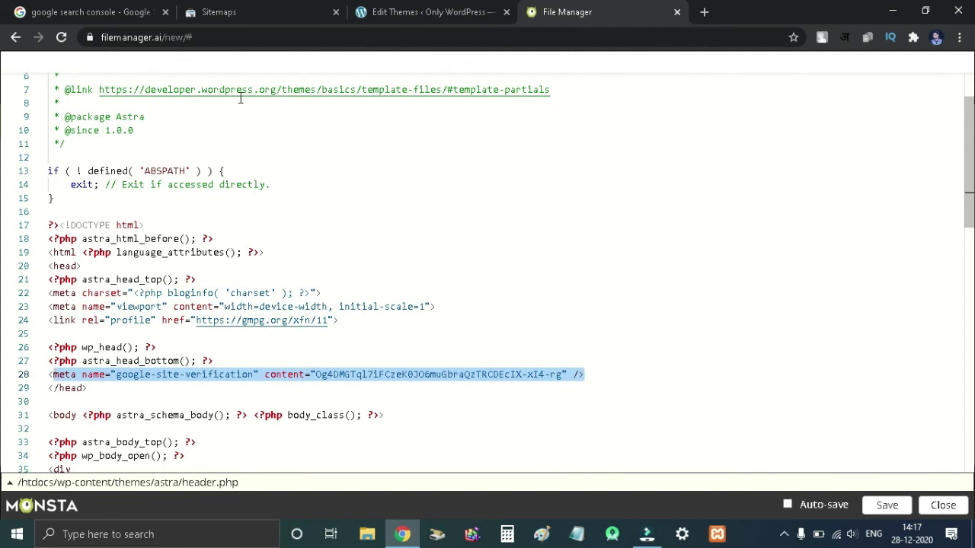